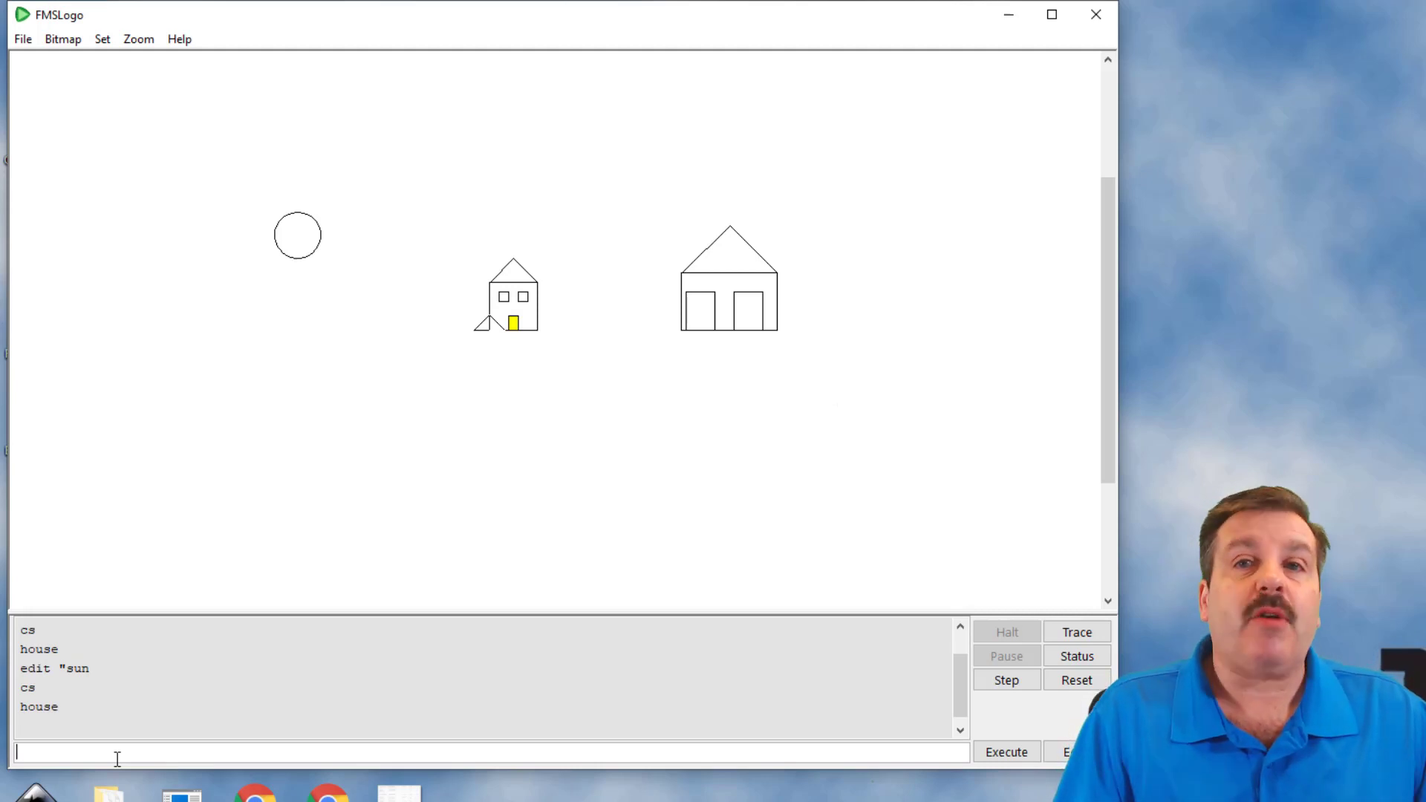
{"action": "type", "text": "ruler"}
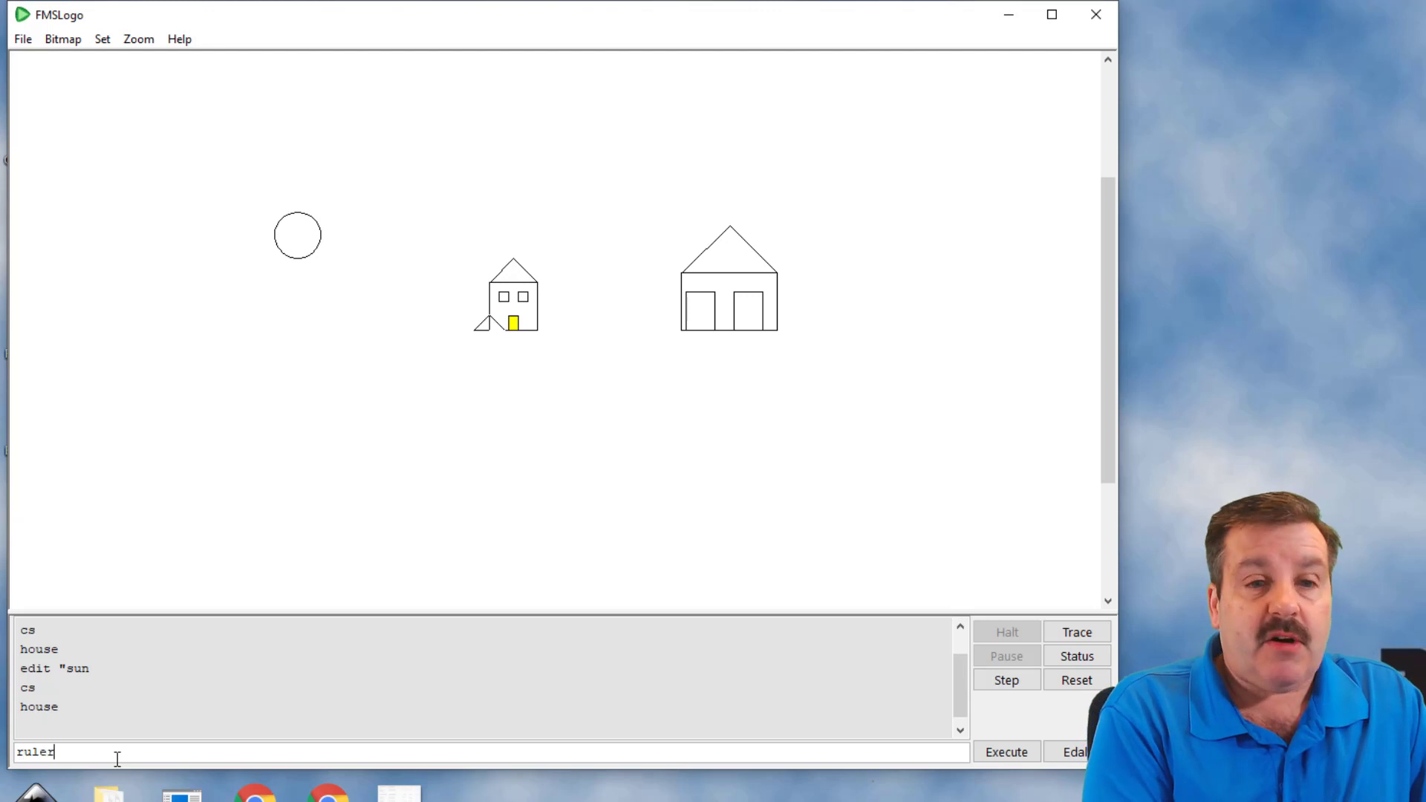
- Run ruler, clear the screen, redraw the house, and overlay the red ruler2 axis labels
{"action": "key", "text": "Return"}
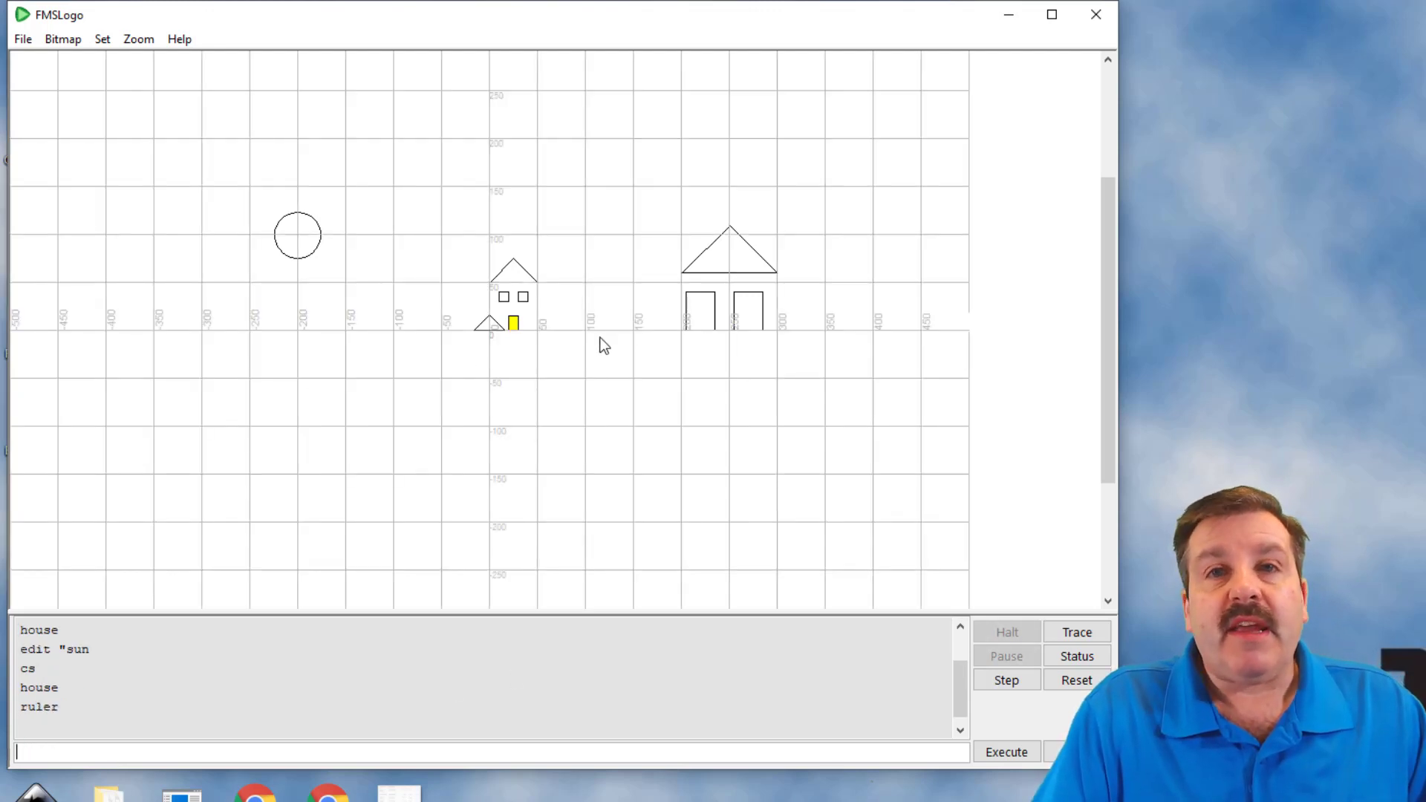
{"action": "type", "text": "cs"}
{"action": "key", "text": "Return"}
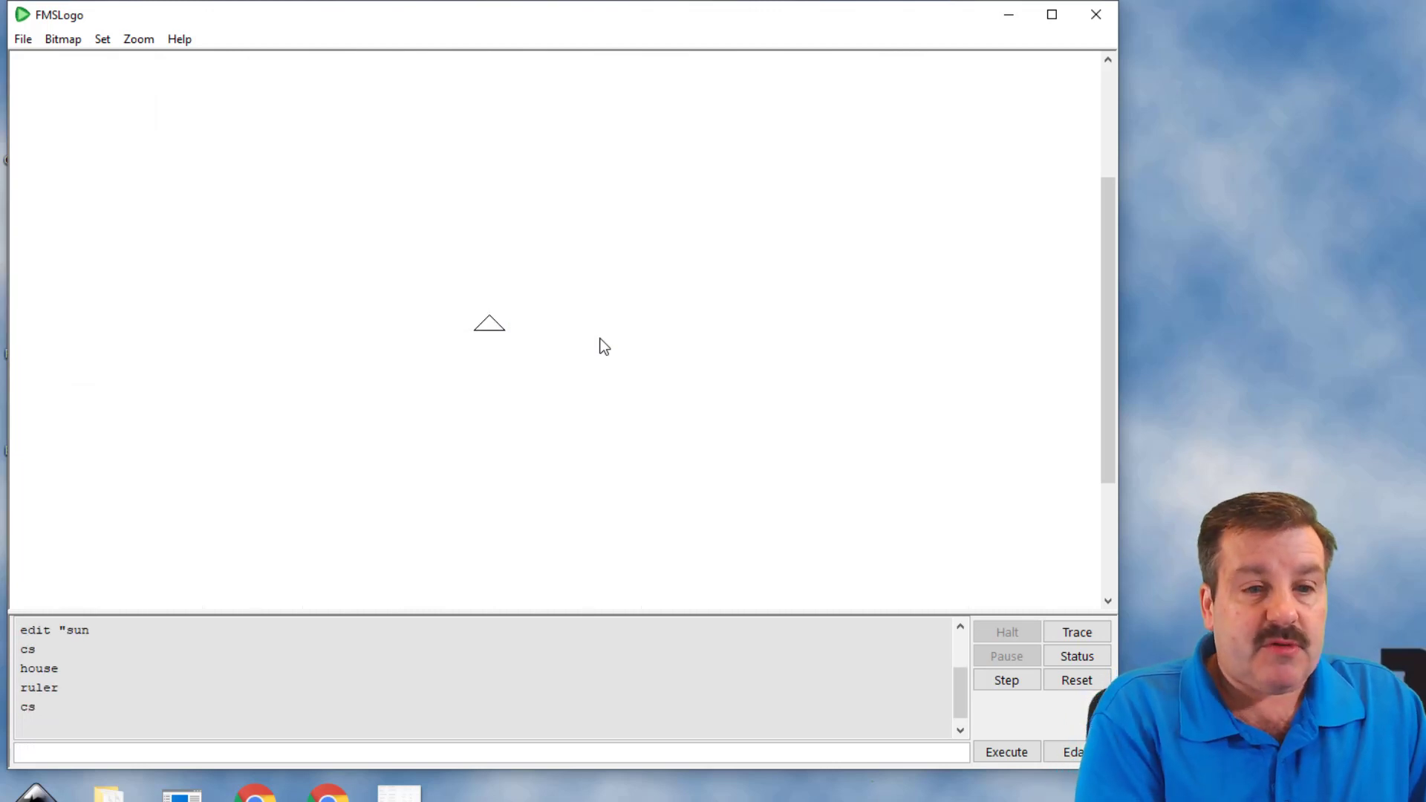
{"action": "type", "text": "house"}
{"action": "key", "text": "Return"}
{"action": "type", "text": "ru"}
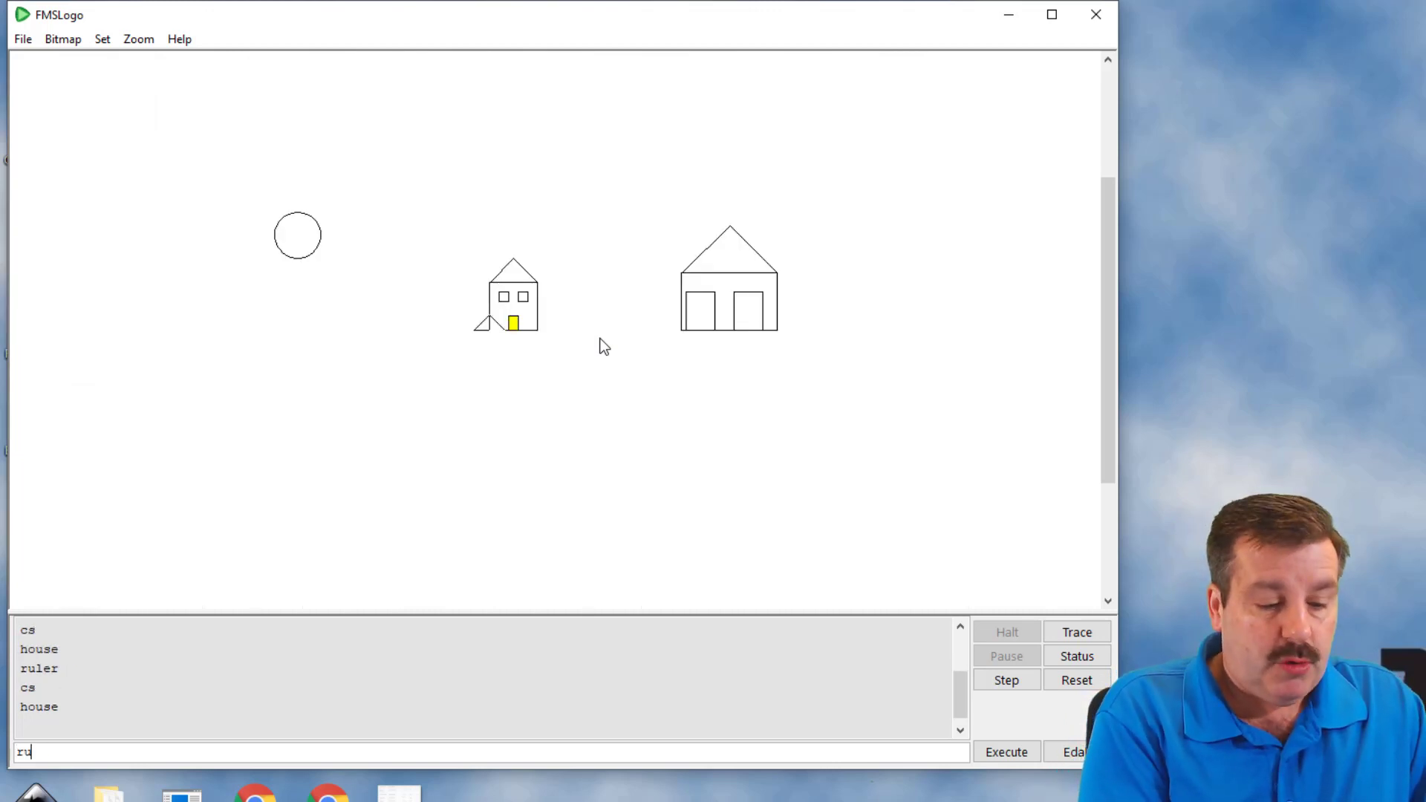
{"action": "type", "text": "ler2"}
{"action": "key", "text": "Return"}
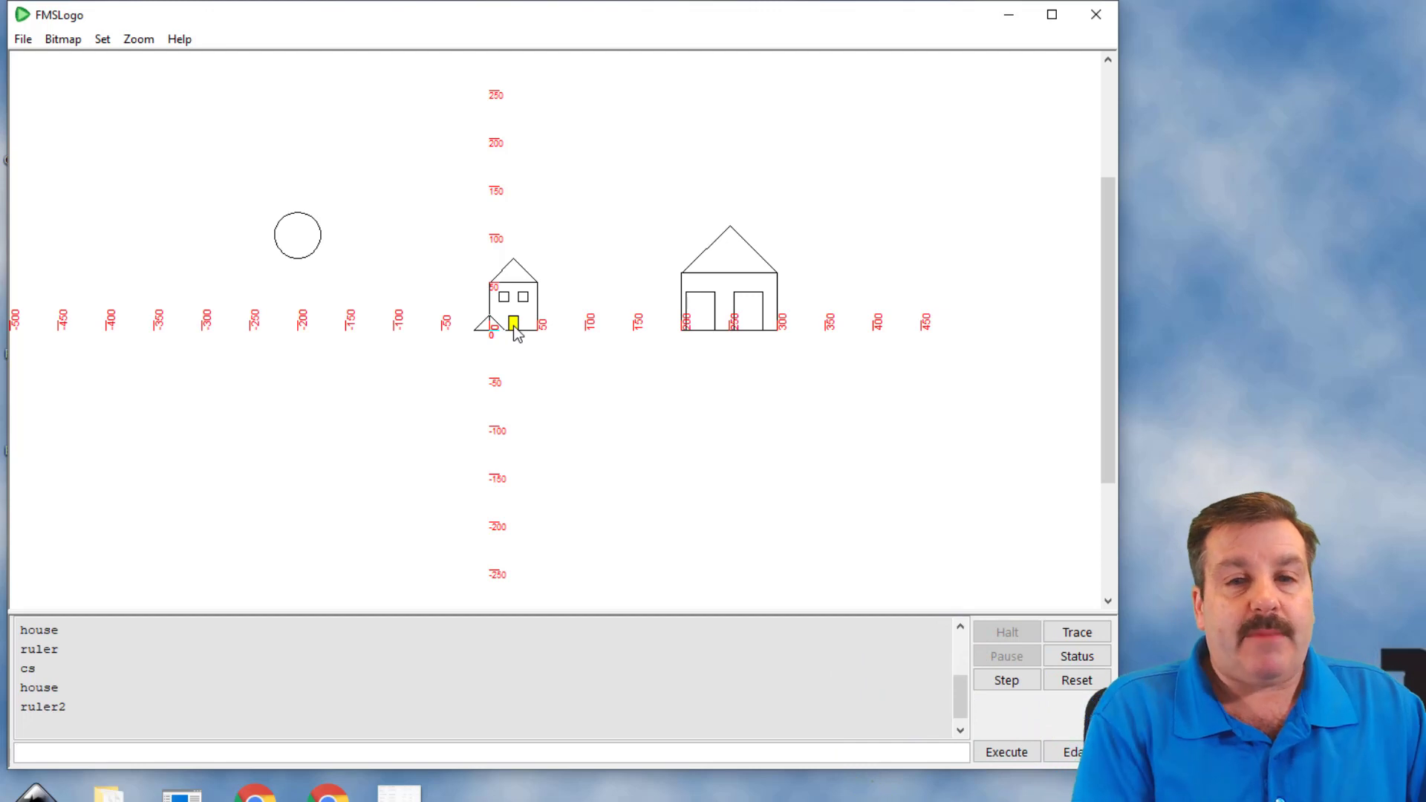
{"action": "type", "text": "xy "}
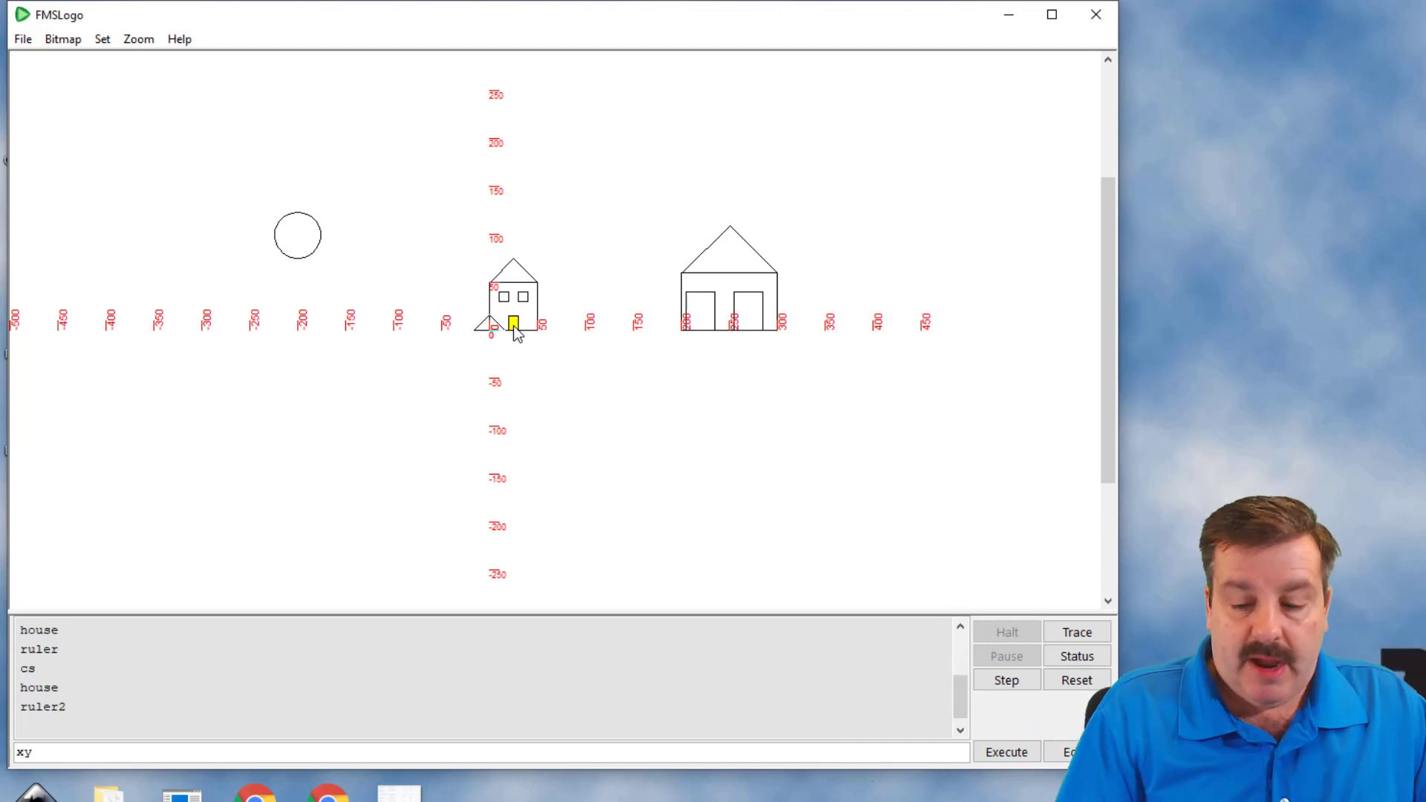
{"action": "type", "text": "10 10"}
- Move the turtle to 10 10, fill the small house with colour 10, and hide the turtle
{"action": "key", "text": "Return"}
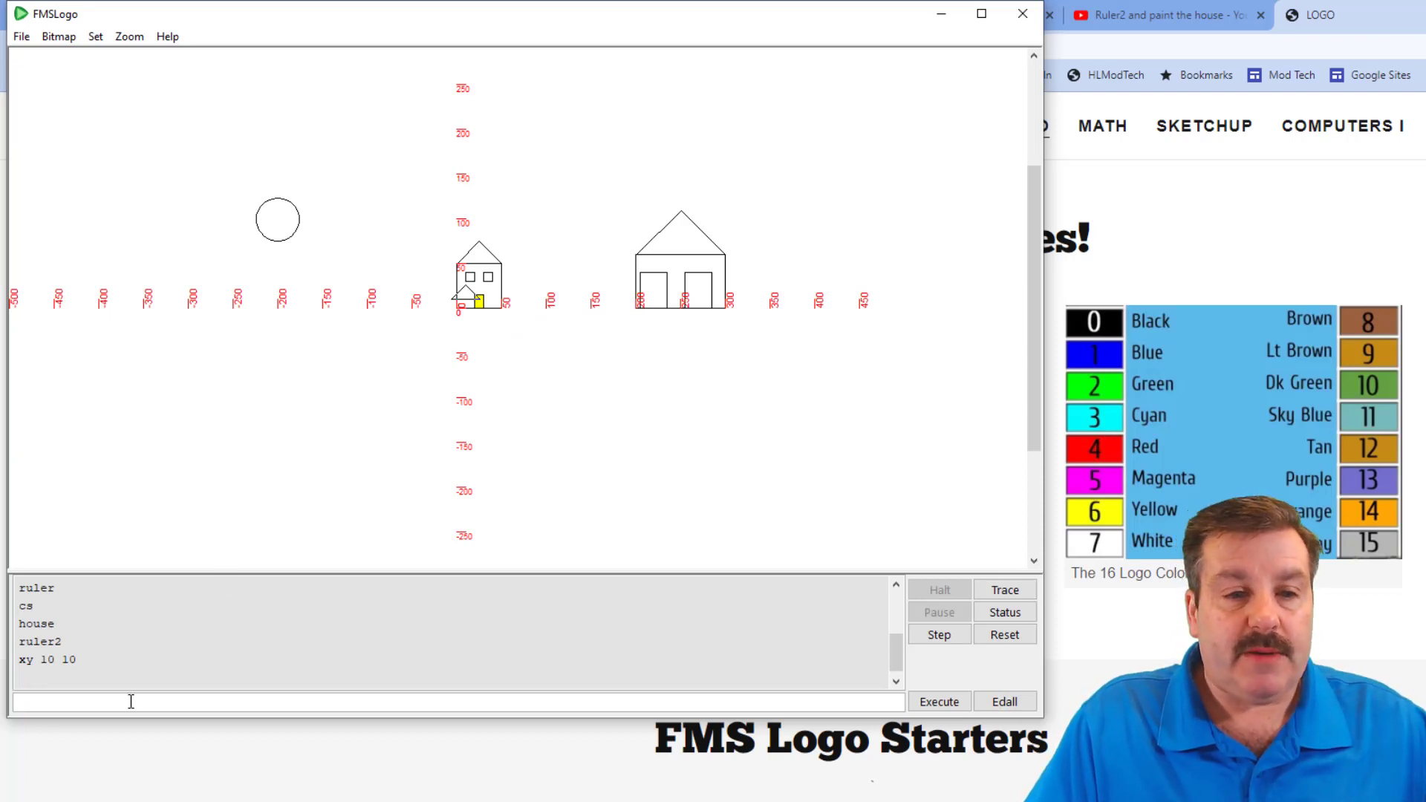
{"action": "type", "text": "setfc "}
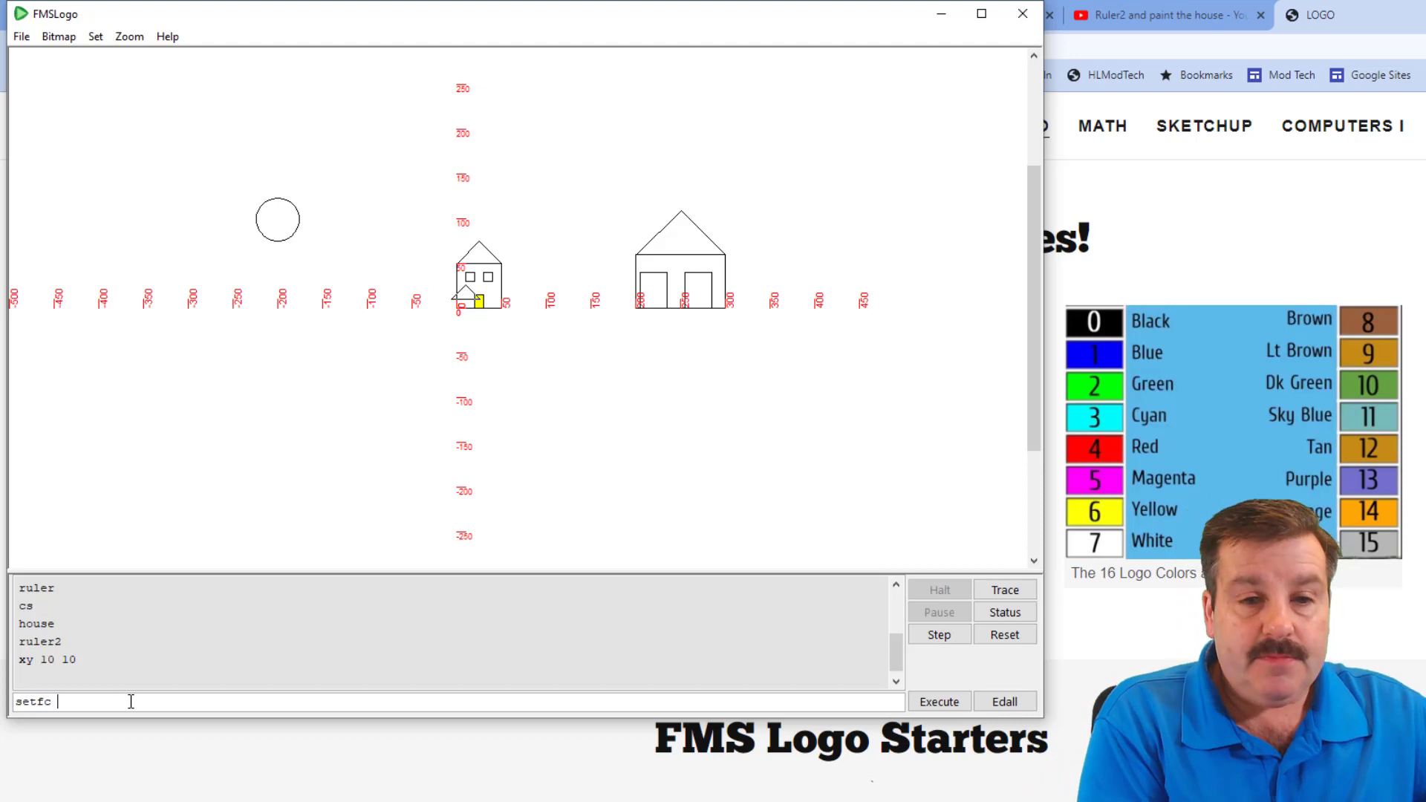
{"action": "type", "text": "10"}
{"action": "key", "text": "Return"}
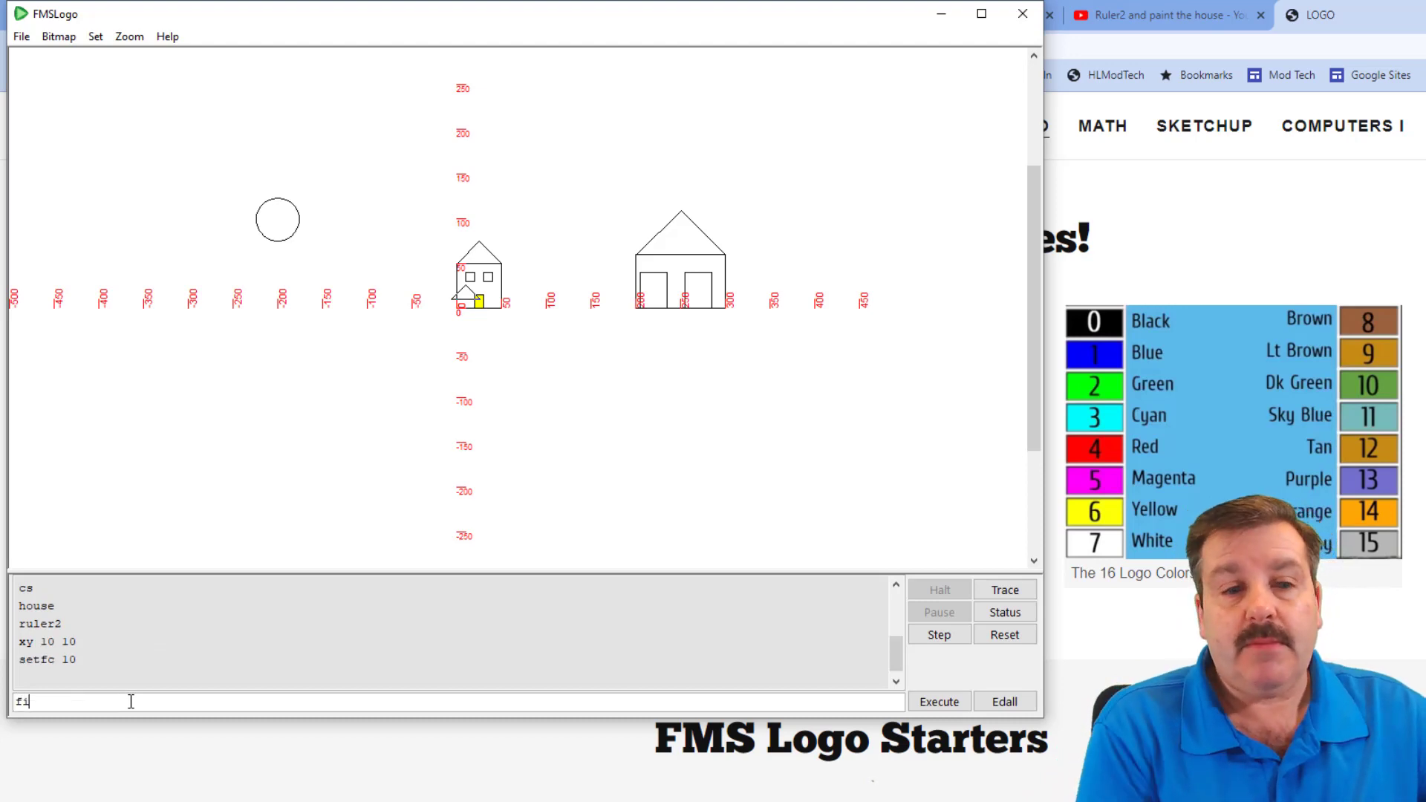
{"action": "type", "text": "fill"}
{"action": "key", "text": "Return"}
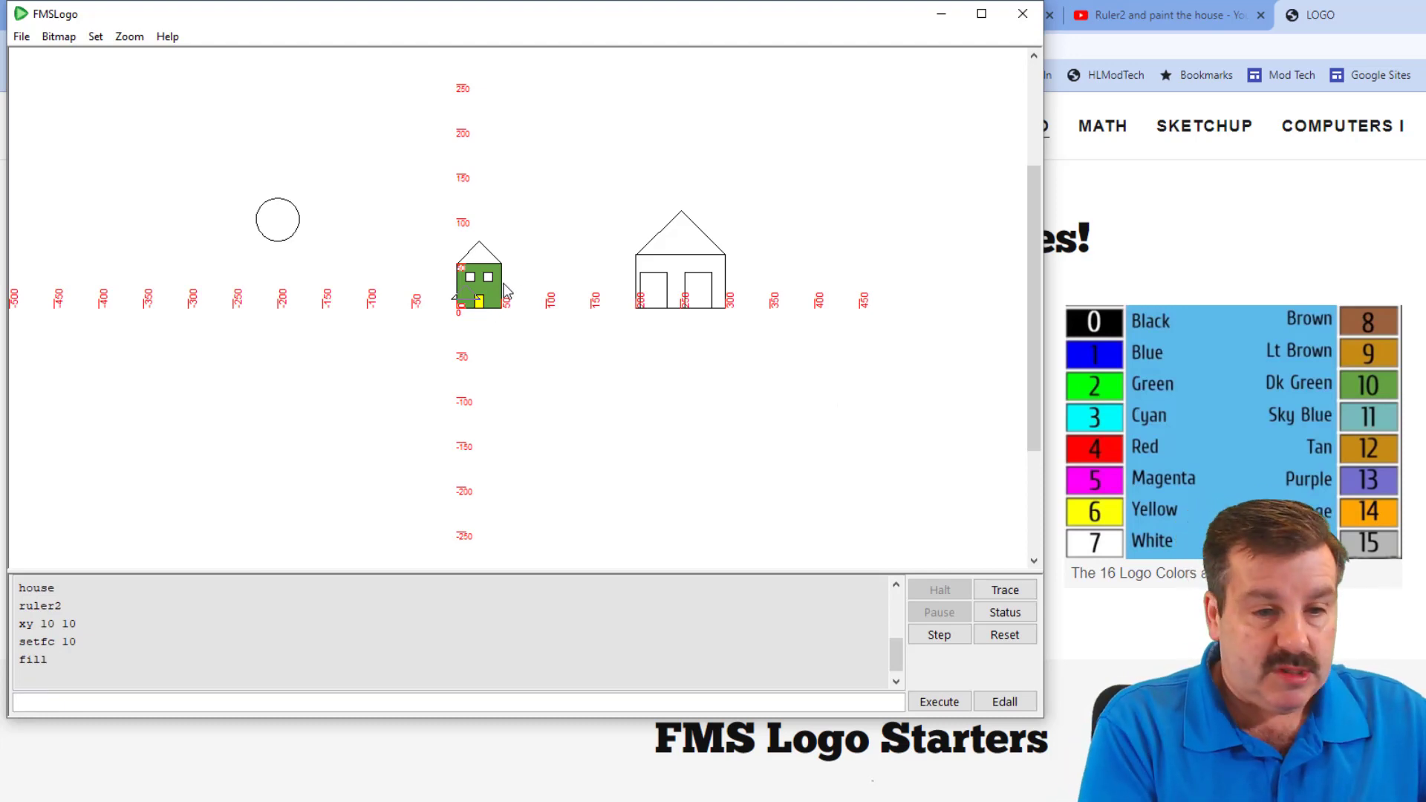
{"action": "type", "text": "ph"}
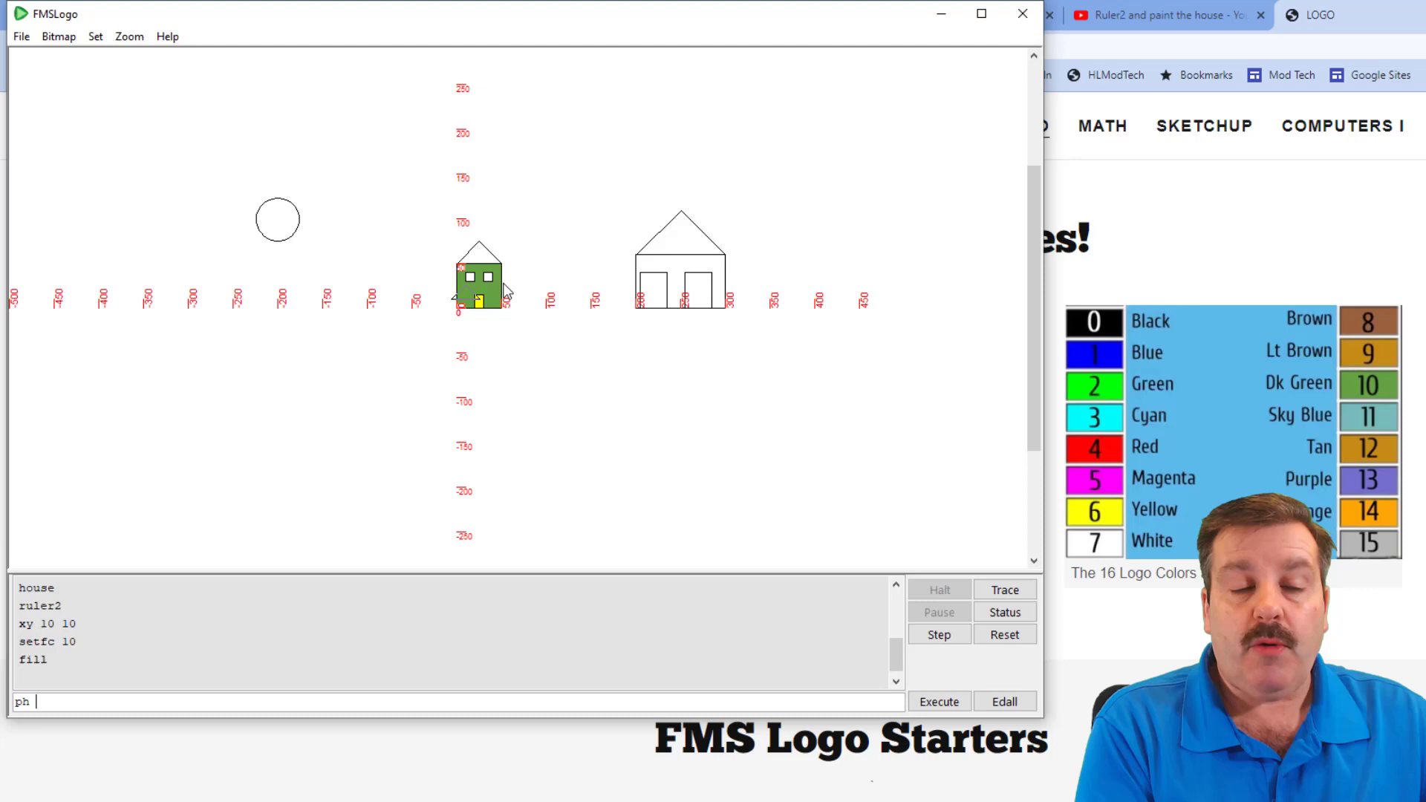
{"action": "key", "text": "Return"}
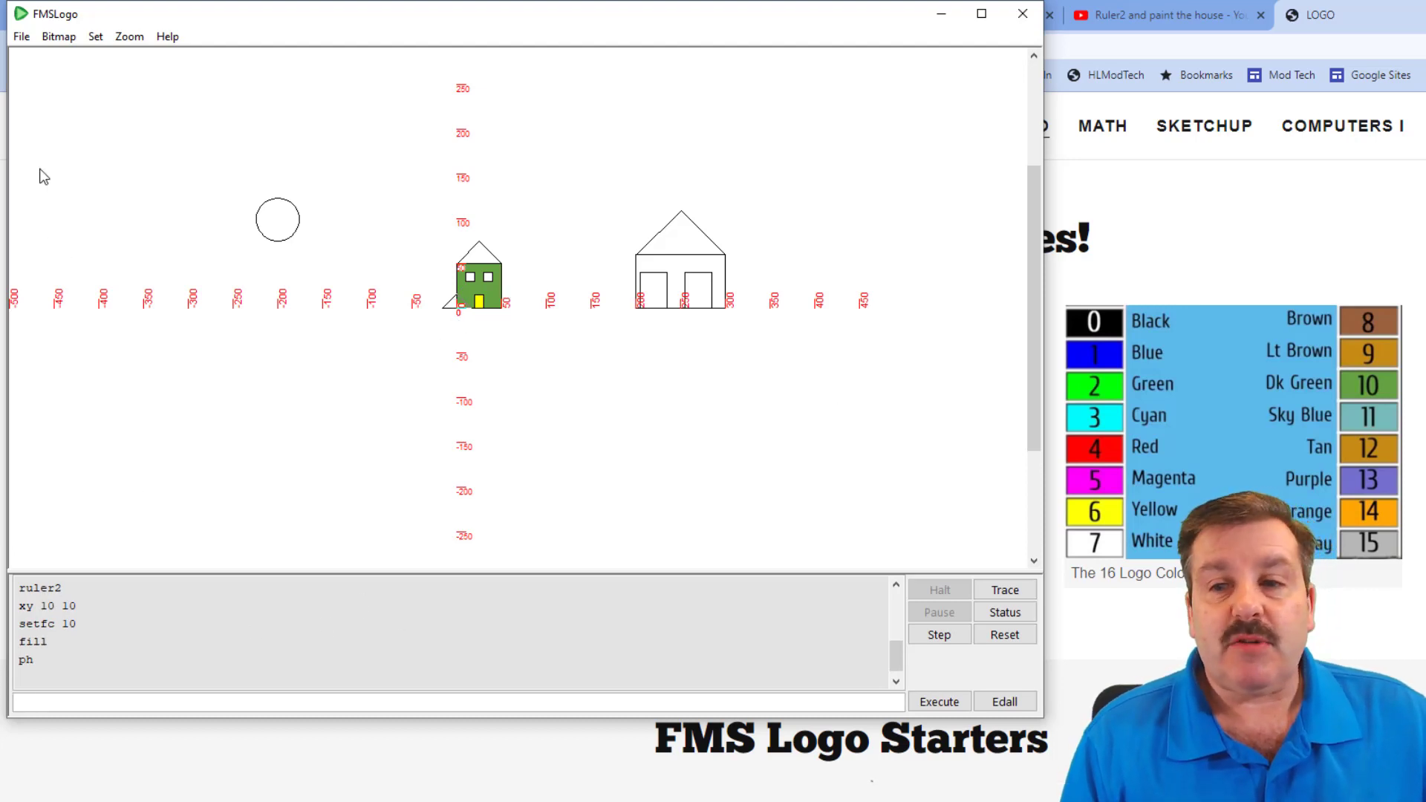
- Open the house procedure in the editor via File > Edit
{"action": "left_click", "coordinate": [21, 36]}
{"action": "left_click", "coordinate": [44, 180]}
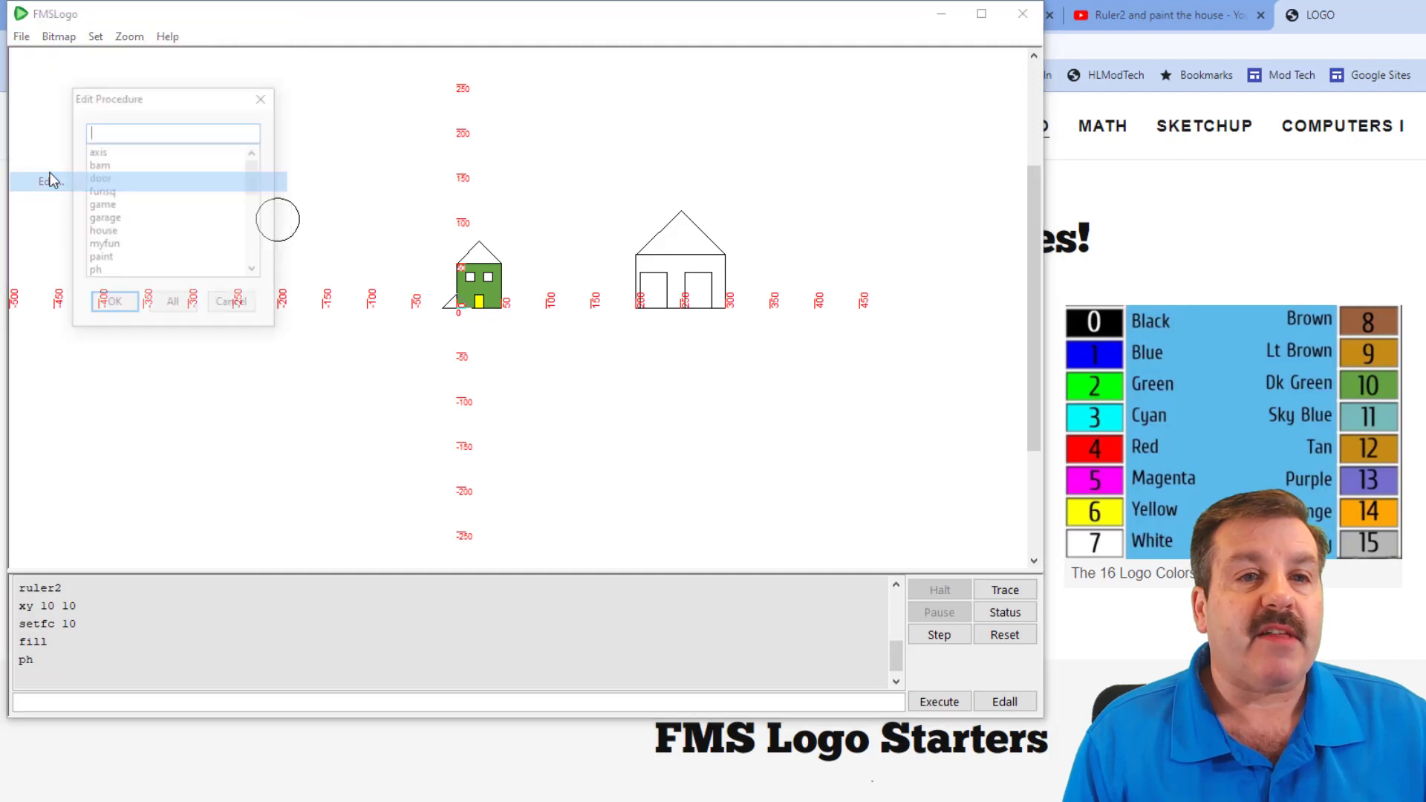
{"action": "double_click", "coordinate": [104, 230]}
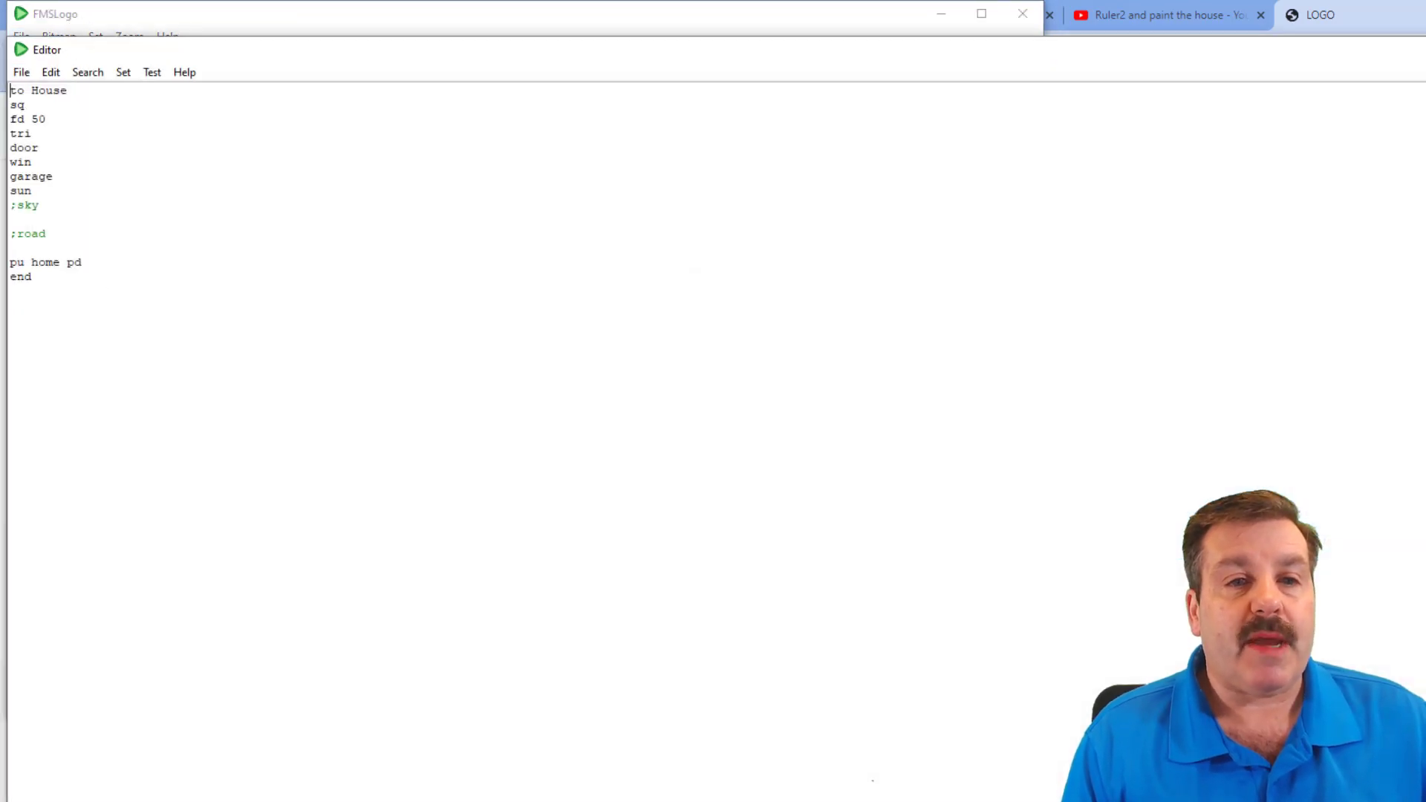
- Add the line 'xy 10 10 setfc 10 fill ph ;paint house' and save the procedure
{"action": "left_click", "coordinate": [43, 231]}
{"action": "key", "text": "BackSpace"}
{"action": "type", "text": "xy 10 10 setfc 10 fill ph :paint house"}
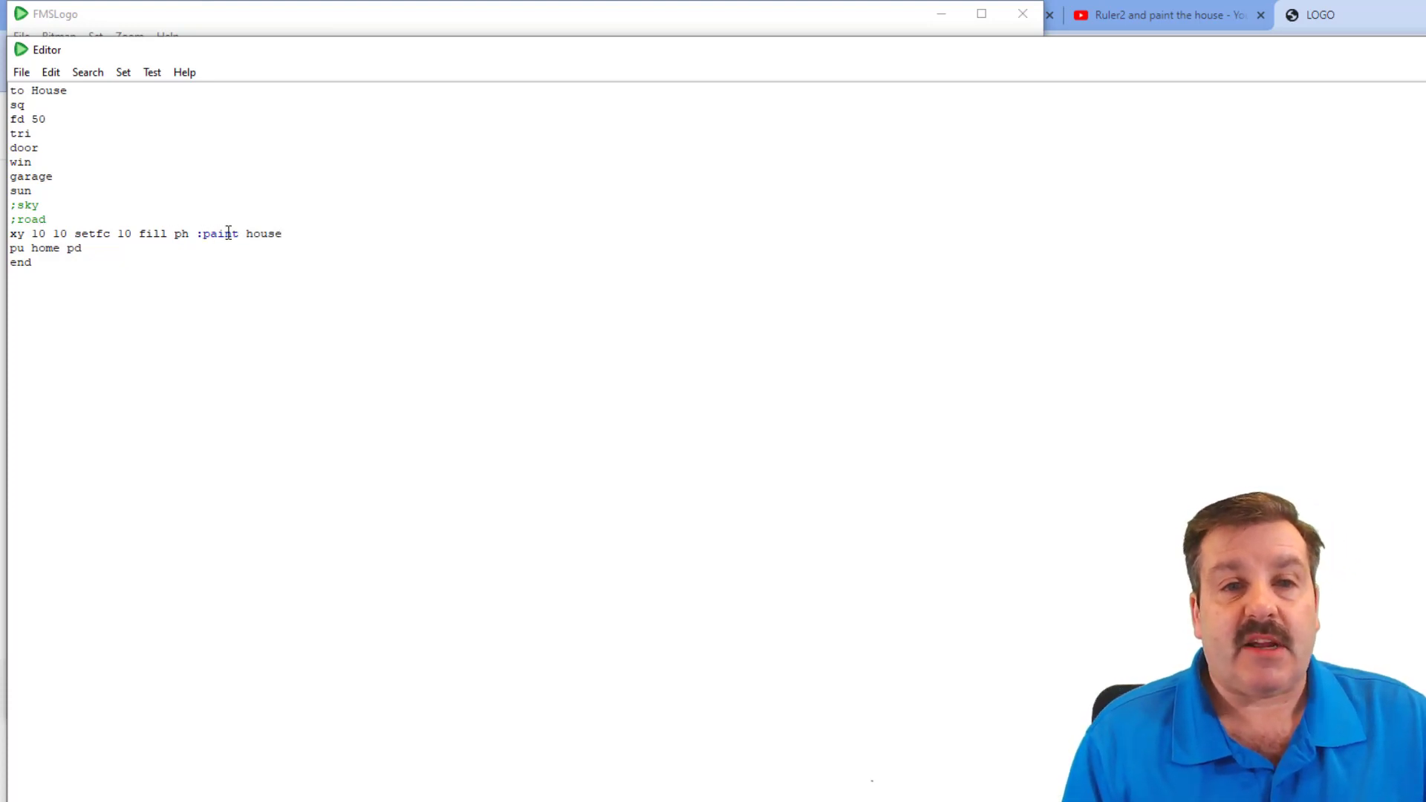
{"action": "key", "text": "BackSpace"}
{"action": "type", "text": ";"}
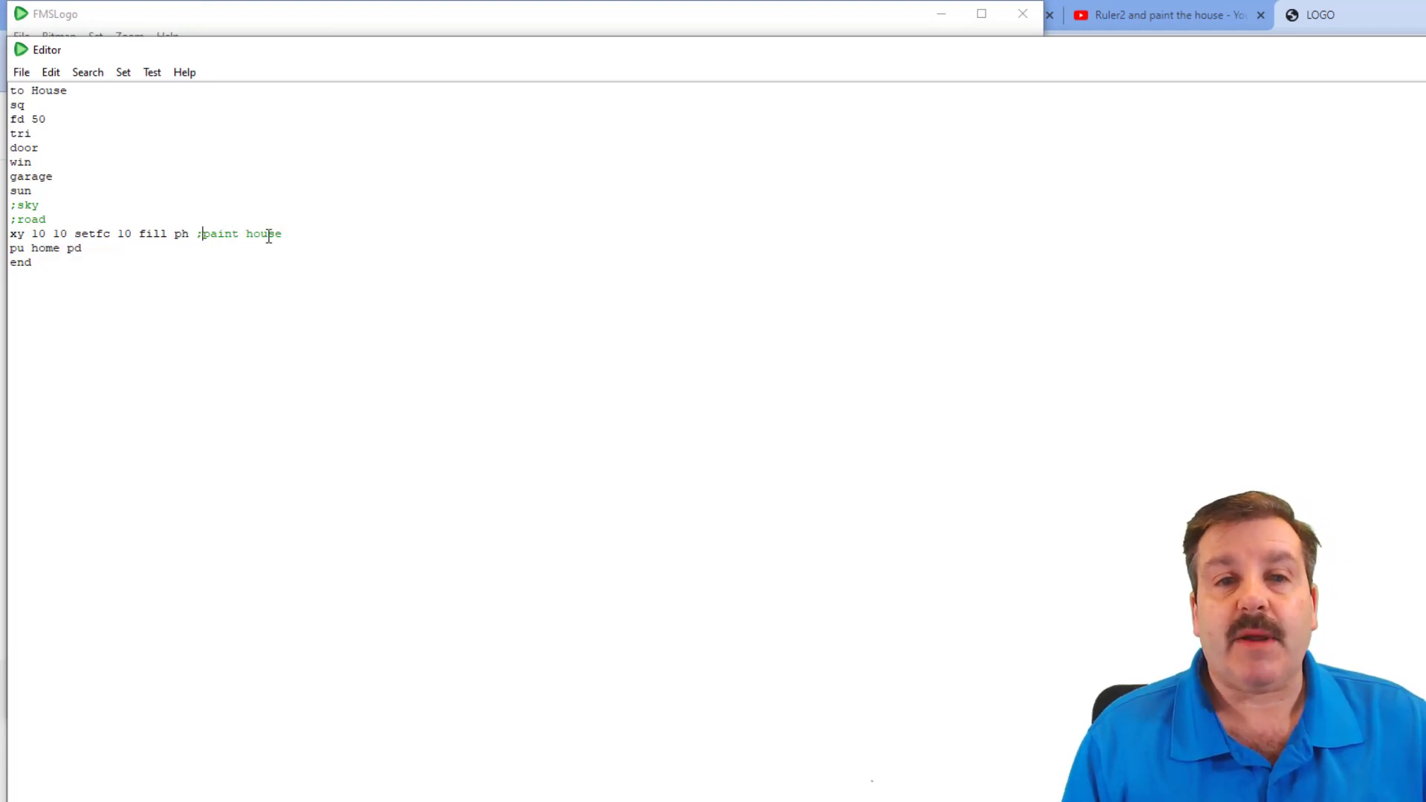
{"action": "key", "text": "Return"}
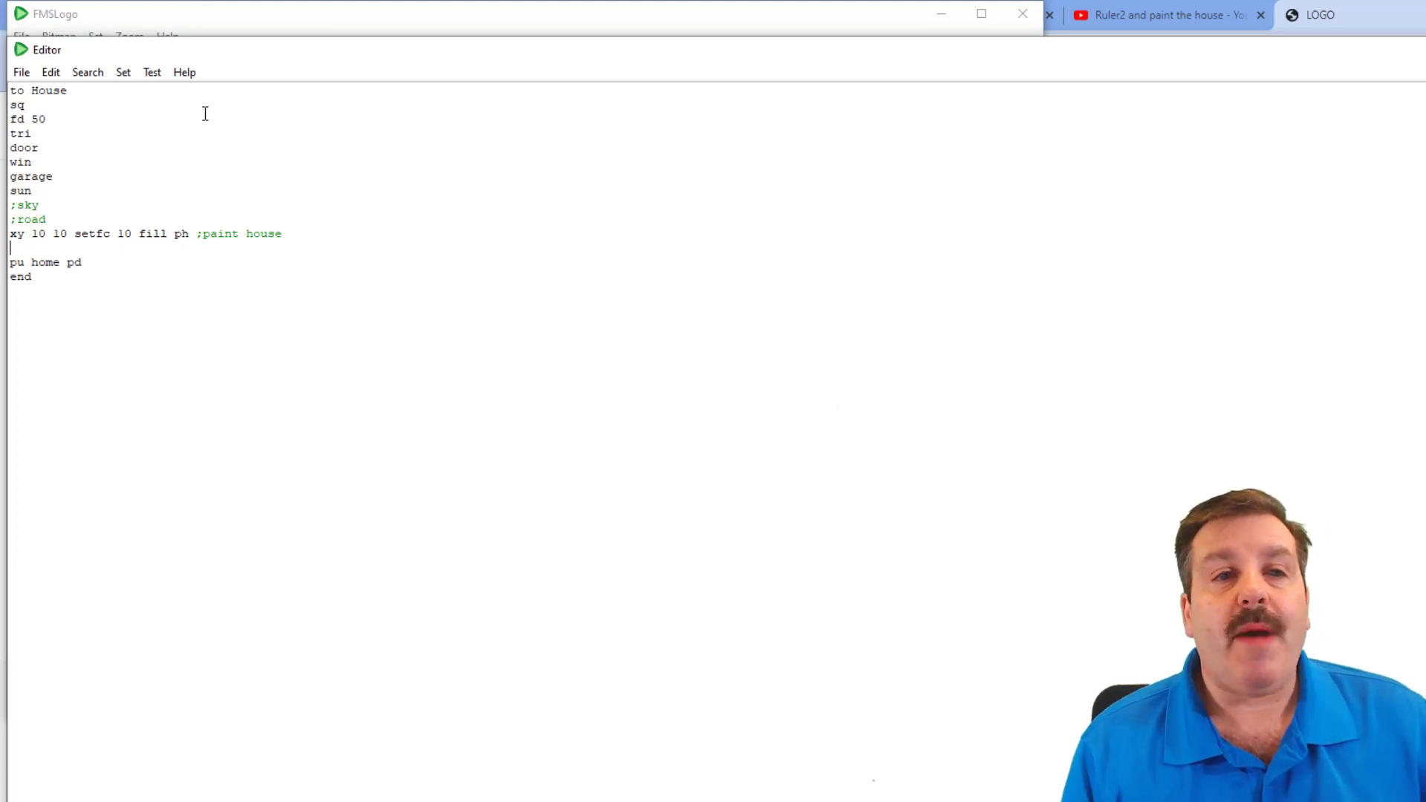
{"action": "left_click", "coordinate": [21, 71]}
{"action": "left_click", "coordinate": [67, 91]}
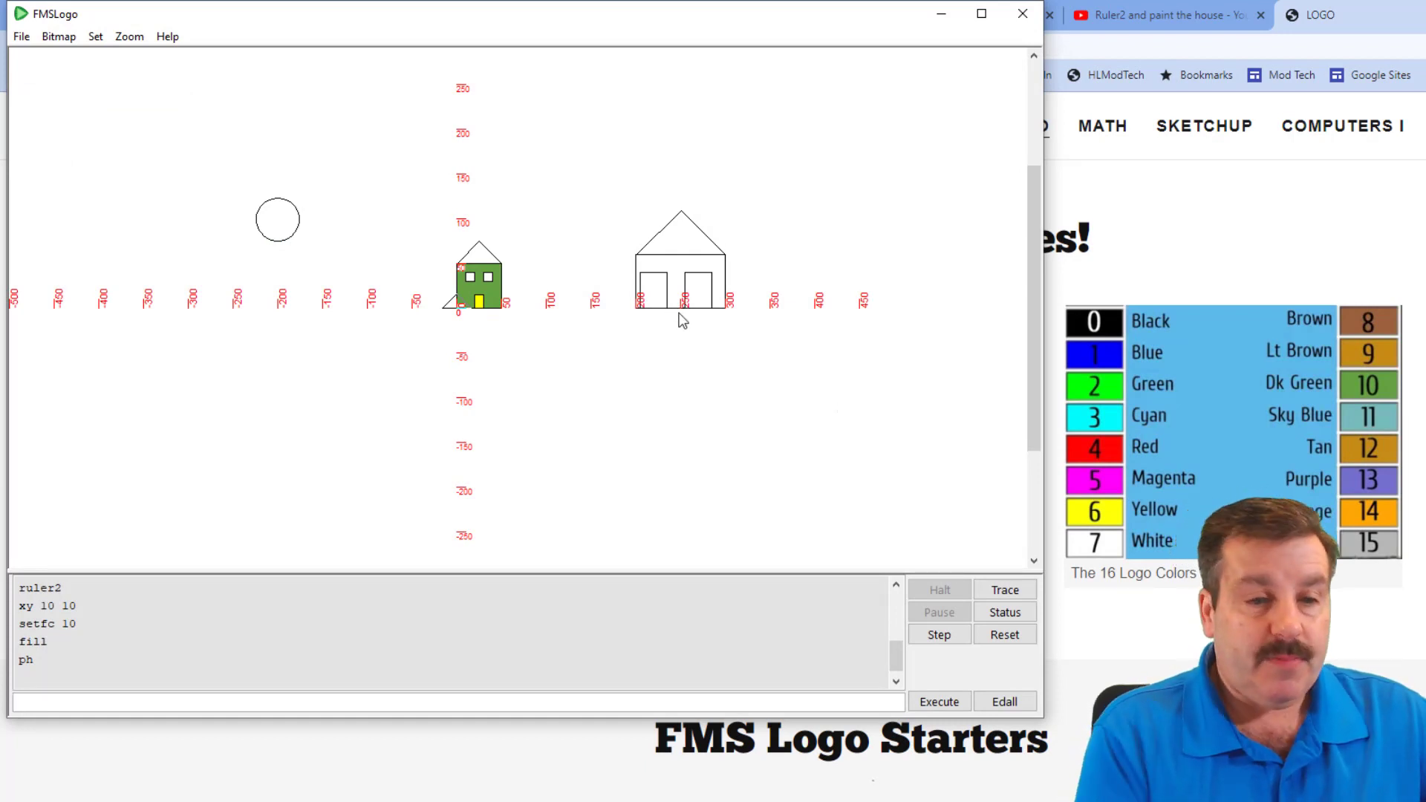
{"action": "type", "text": "xy 2"}
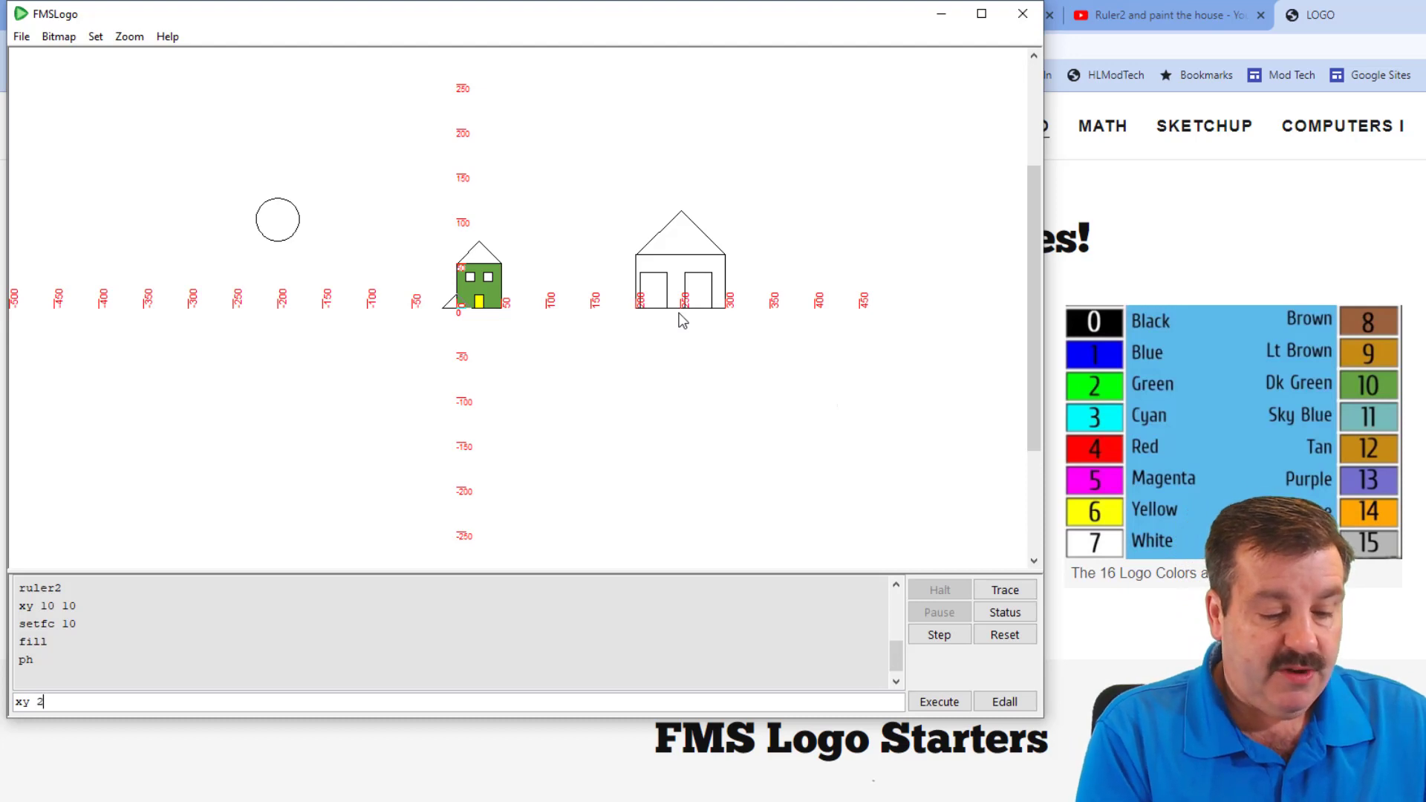
{"action": "type", "text": "50 10"}
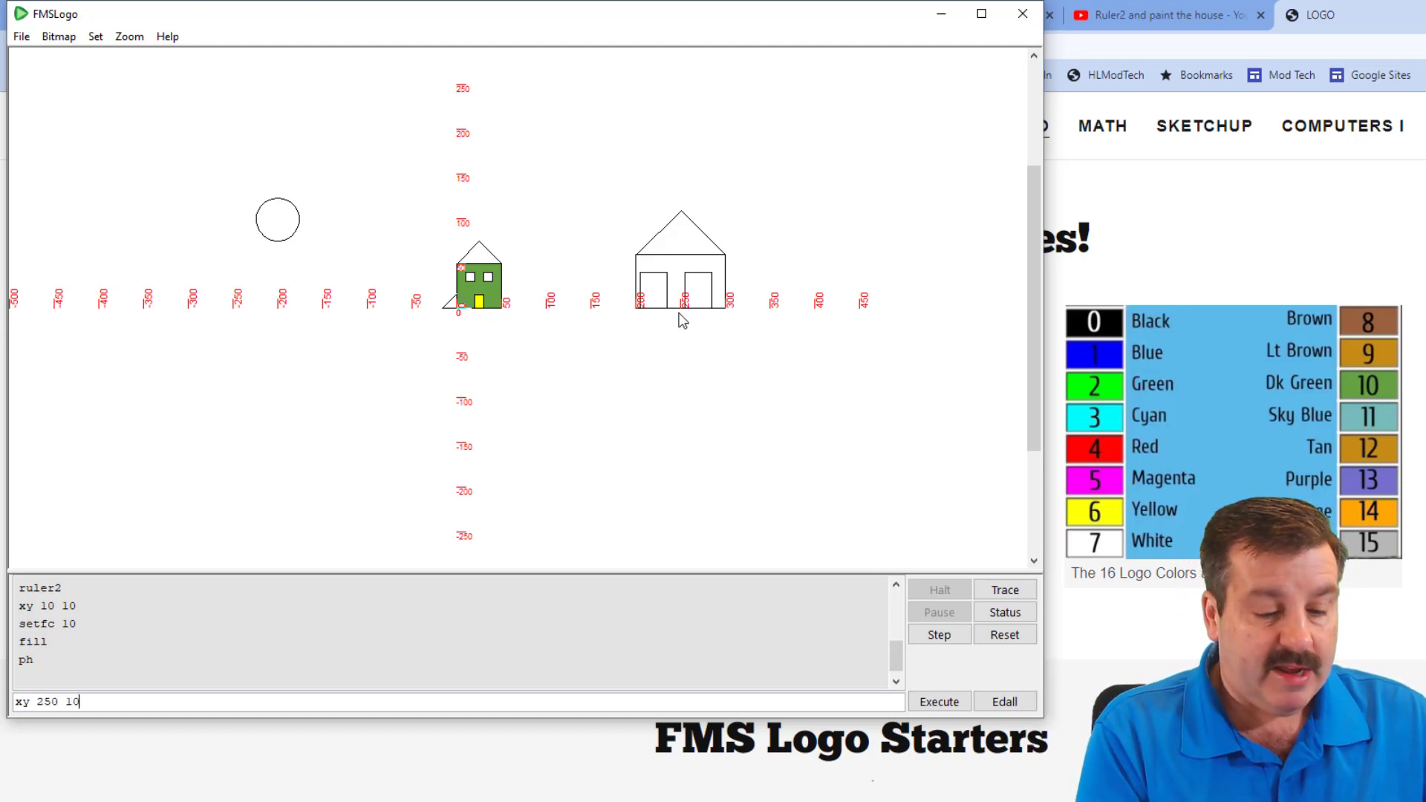
- Move the turtle to 250 20 inside the garage and flood-fill it green
{"action": "key", "text": "Return"}
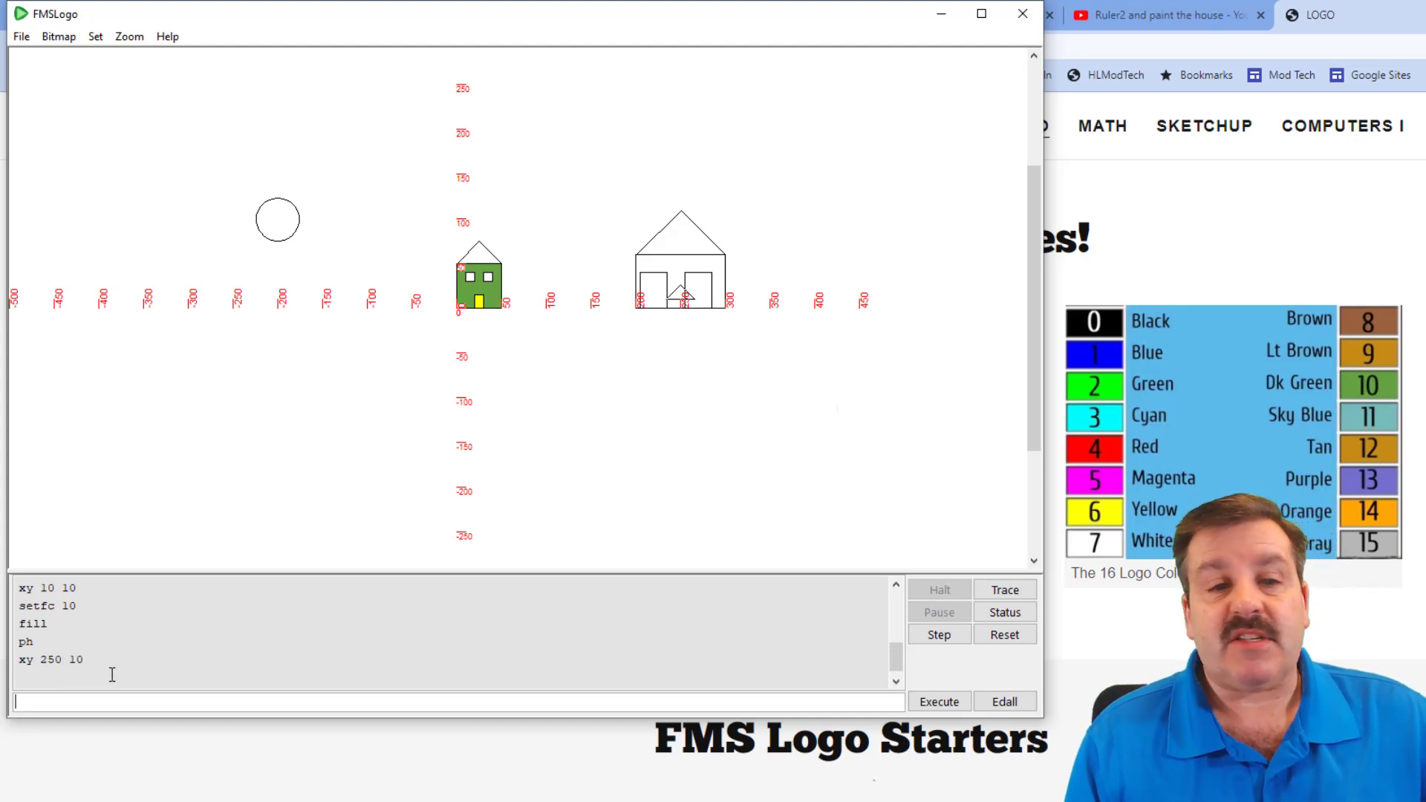
{"action": "left_click", "coordinate": [80, 661]}
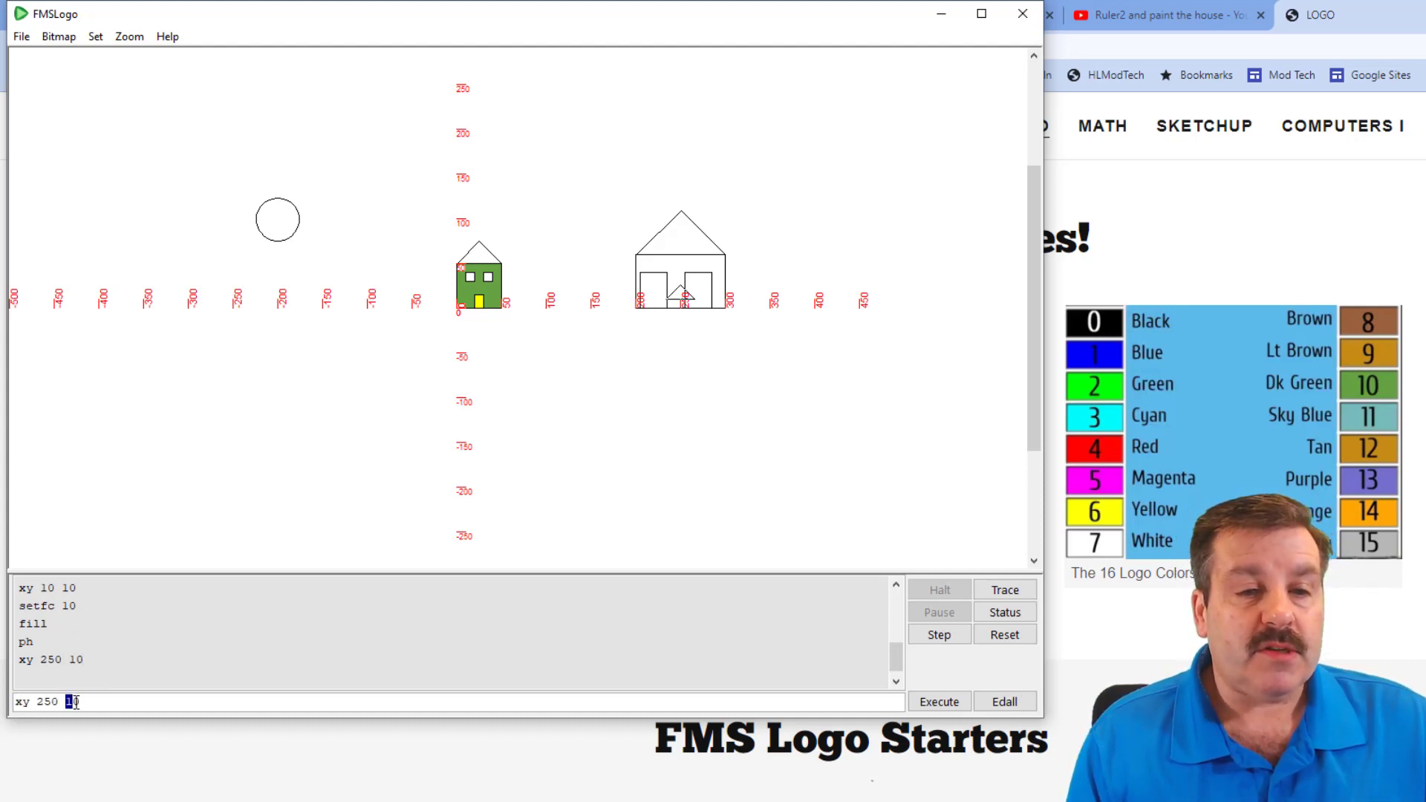
{"action": "type", "text": "20"}
{"action": "key", "text": "Return"}
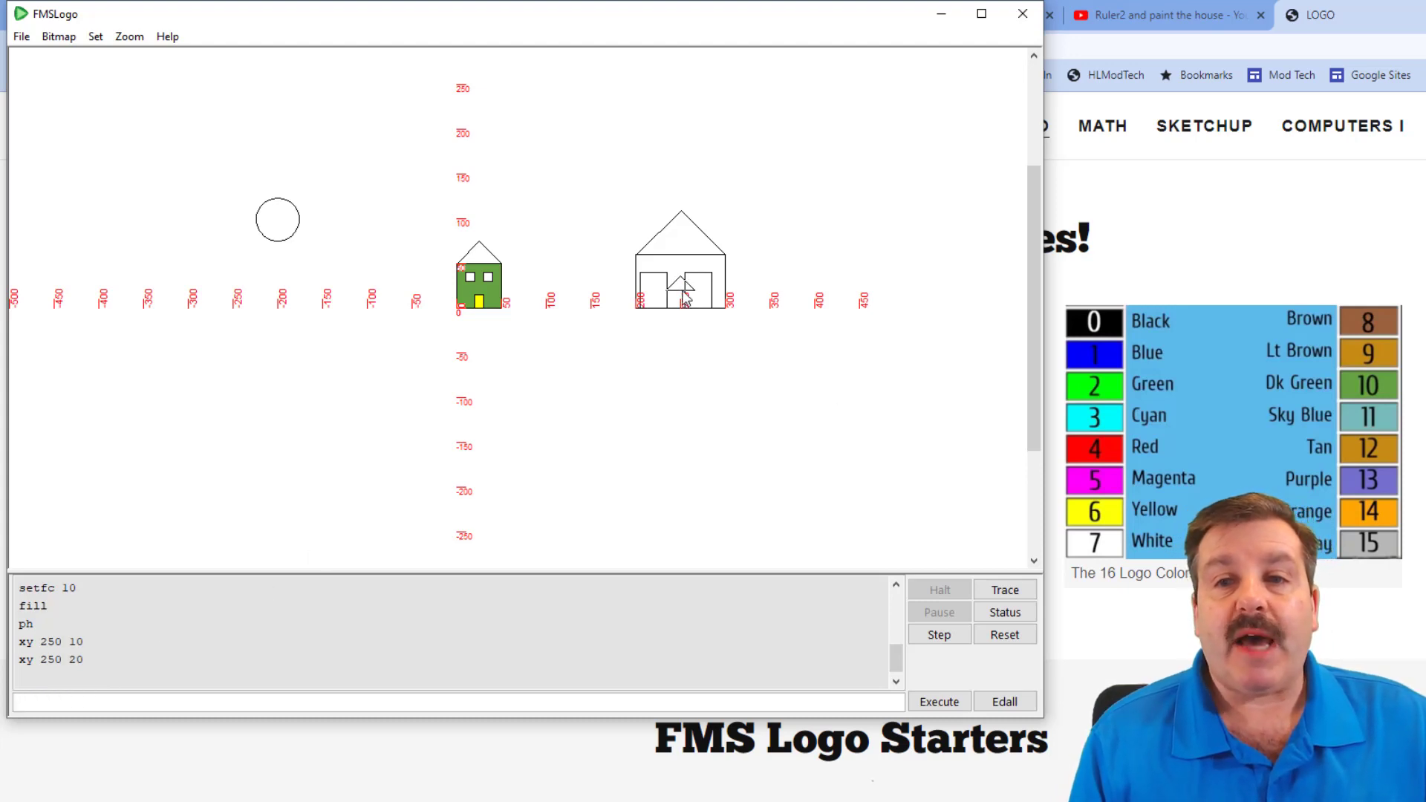
{"action": "type", "text": "fill"}
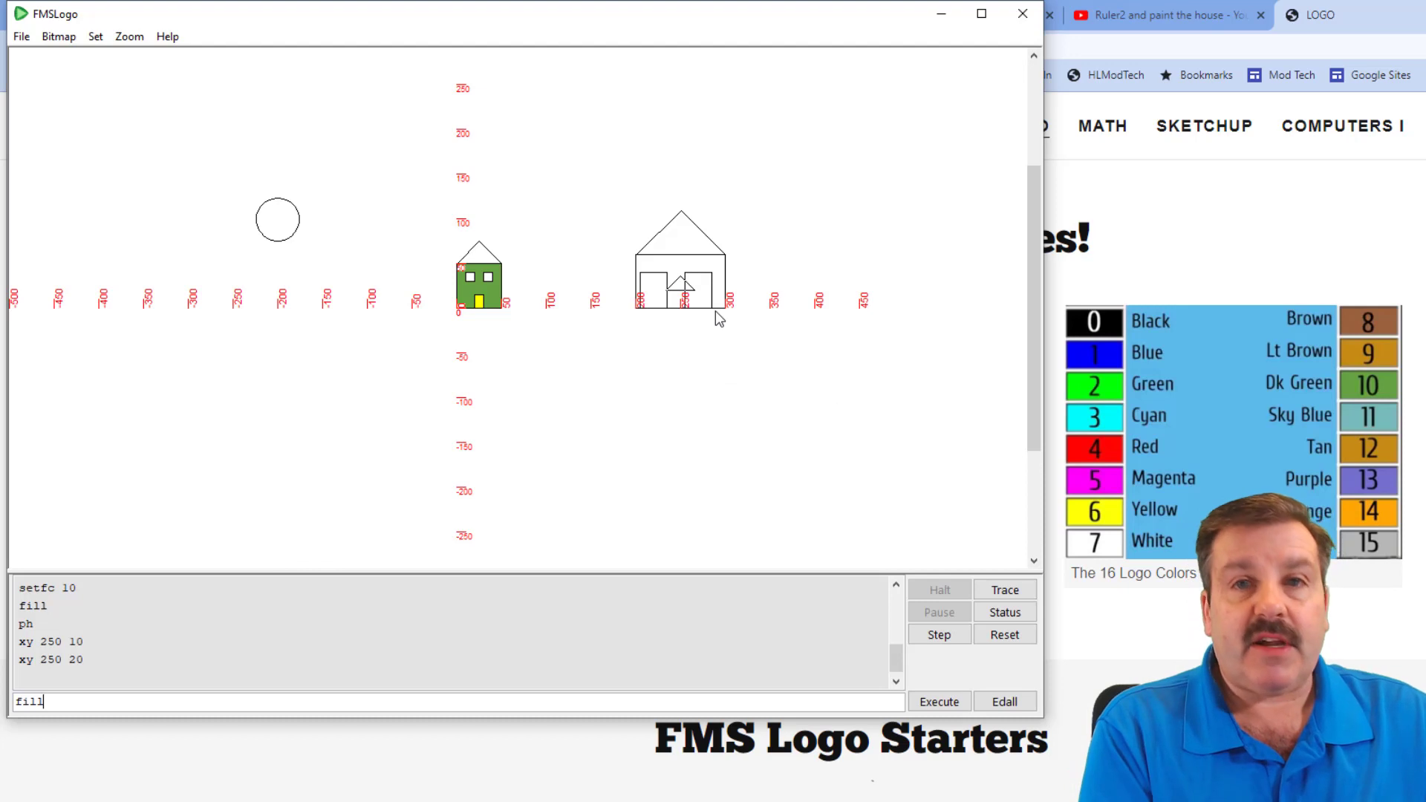
{"action": "key", "text": "Return"}
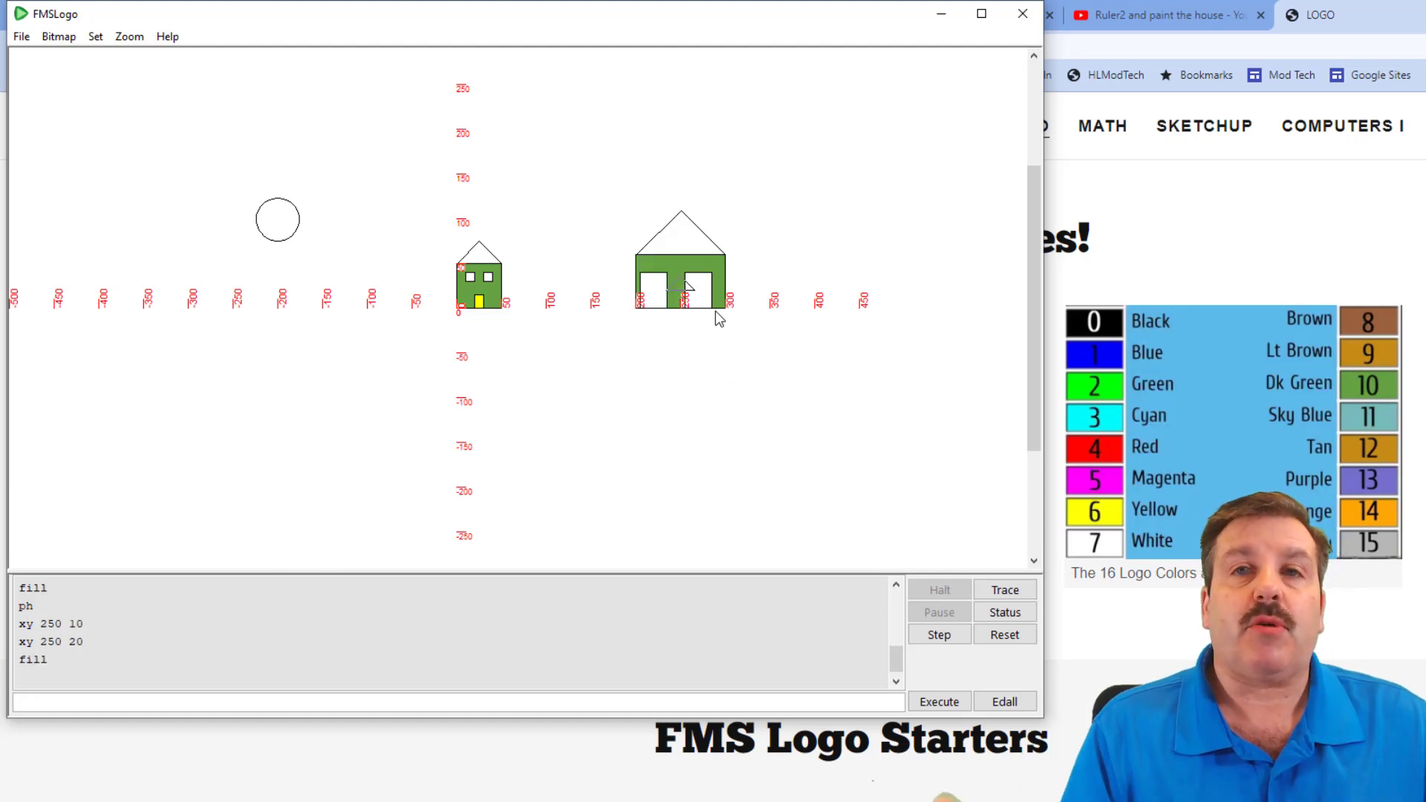